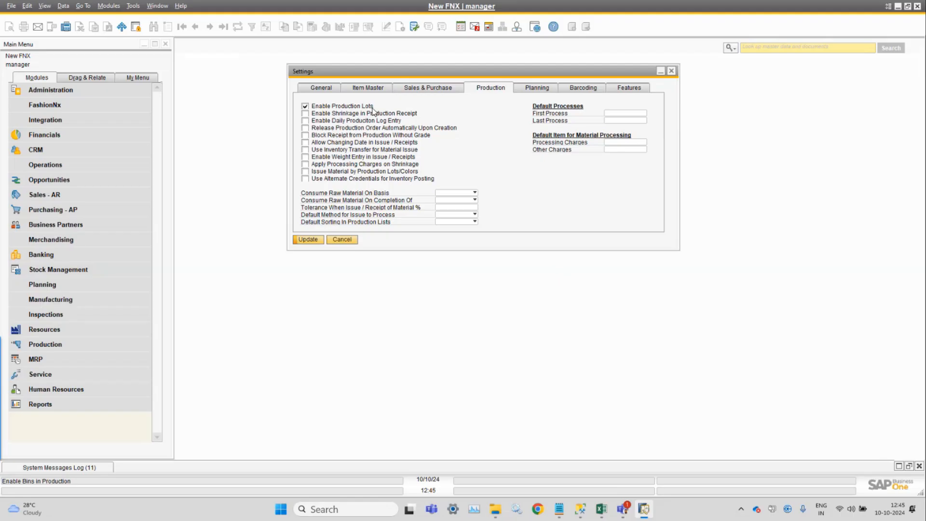
Clear the Enable Production Lots checkbox so that every production option is unchecked
{"action": "left_click", "coordinate": [371, 108]}
{"action": "left_click", "coordinate": [307, 121]}
{"action": "left_click", "coordinate": [307, 122]}
{"action": "left_click", "coordinate": [306, 121]}
{"action": "left_click", "coordinate": [305, 106]}
{"action": "left_click", "coordinate": [305, 114]}
{"action": "left_click", "coordinate": [305, 143]}
{"action": "right_click", "coordinate": [406, 149]}
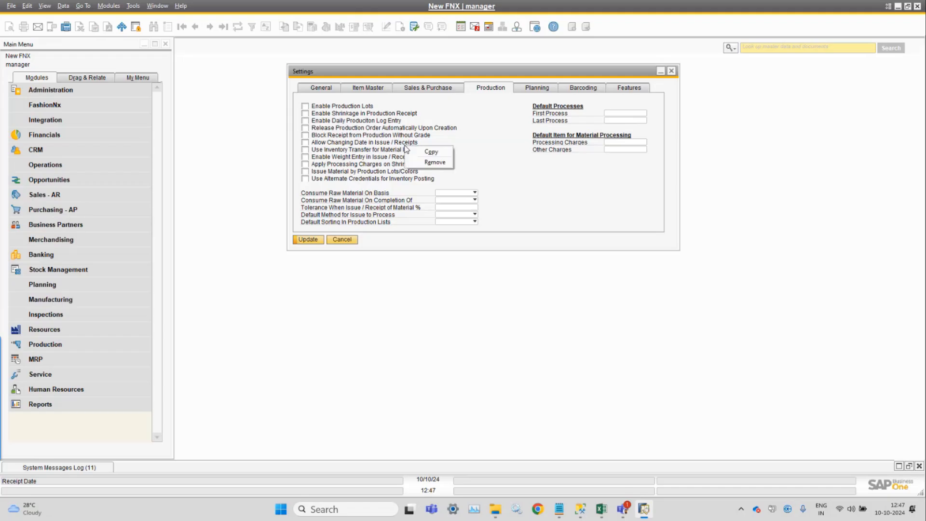
Try checking Use Inventory Transfer, Enable Weight Entry and Apply Processing Charges on Shrinkage one at a time
{"action": "left_click", "coordinate": [504, 137]}
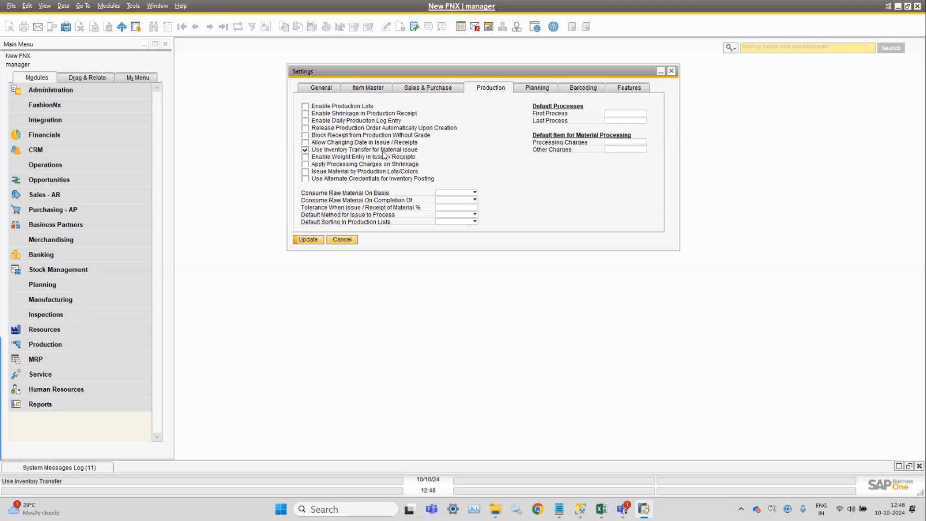
{"action": "right_click", "coordinate": [383, 151]}
{"action": "left_click", "coordinate": [453, 152]}
{"action": "left_click", "coordinate": [354, 152]}
{"action": "left_click", "coordinate": [324, 150]}
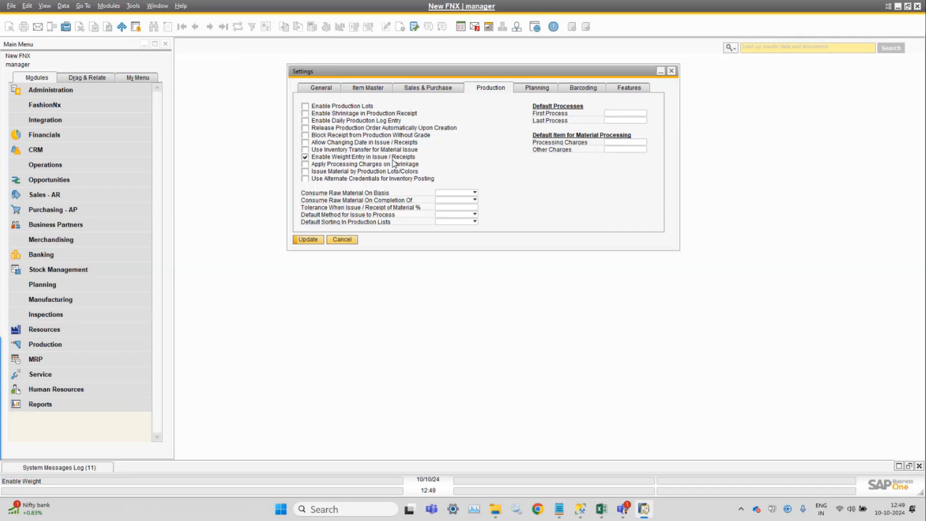
{"action": "left_click", "coordinate": [339, 159]}
{"action": "left_click", "coordinate": [314, 160]}
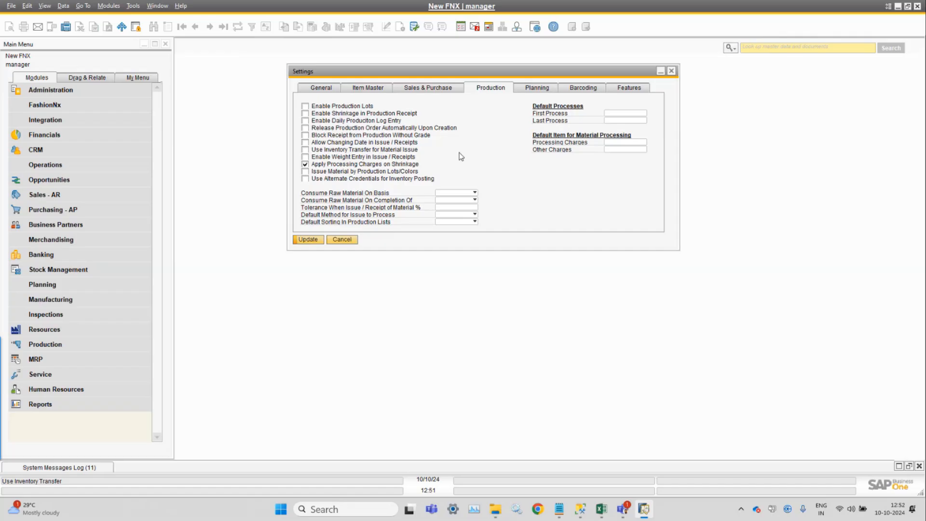
Check Use Alternate Credentials for Inventory Posting and set Consume Raw Material On Basis to Backflush
{"action": "left_click", "coordinate": [331, 166]}
{"action": "left_click", "coordinate": [467, 193]}
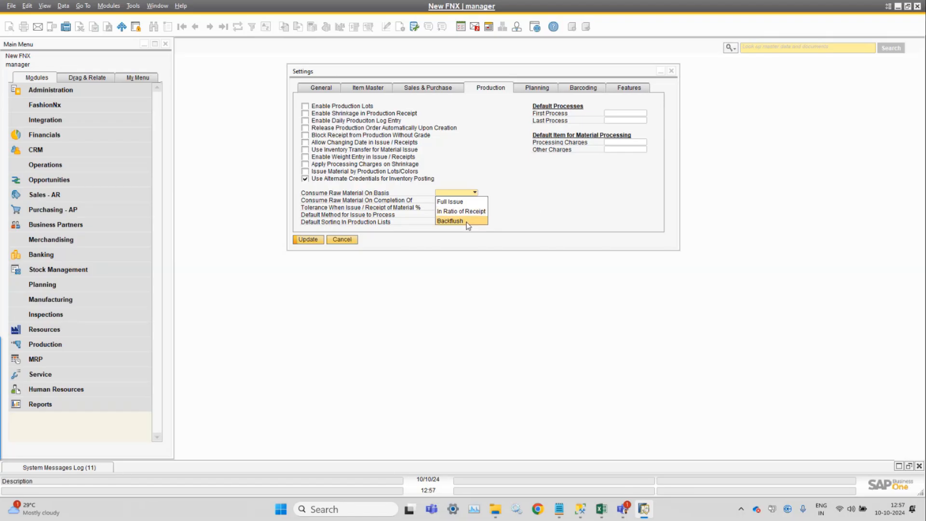
{"action": "left_click", "coordinate": [466, 222]}
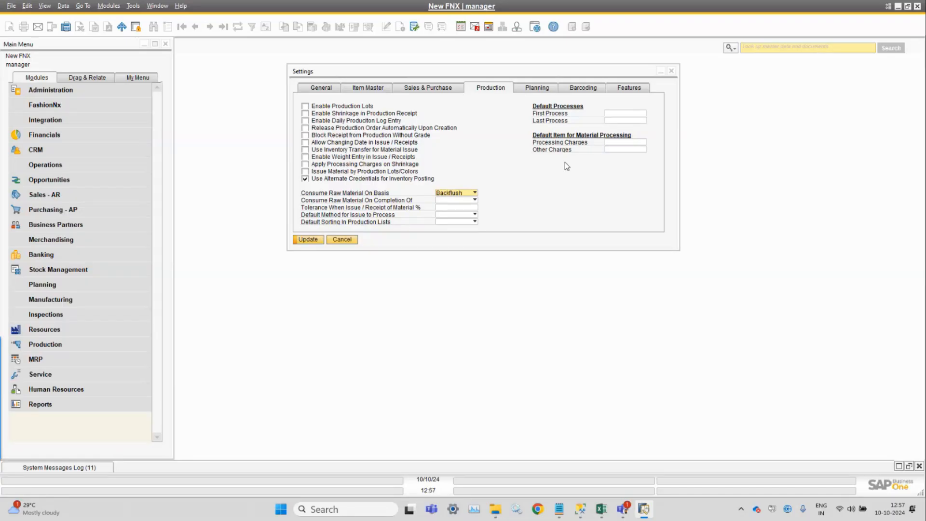
{"action": "left_click", "coordinate": [475, 193]}
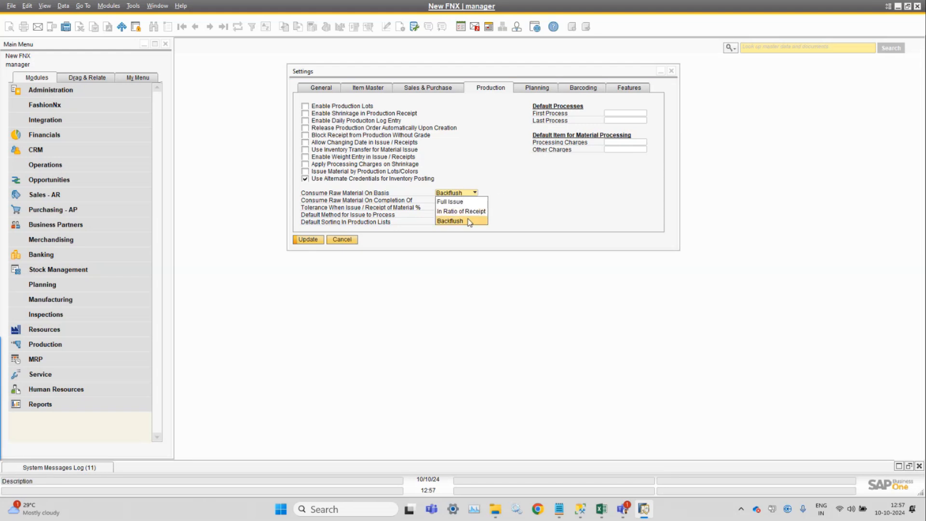
{"action": "left_click", "coordinate": [543, 195]}
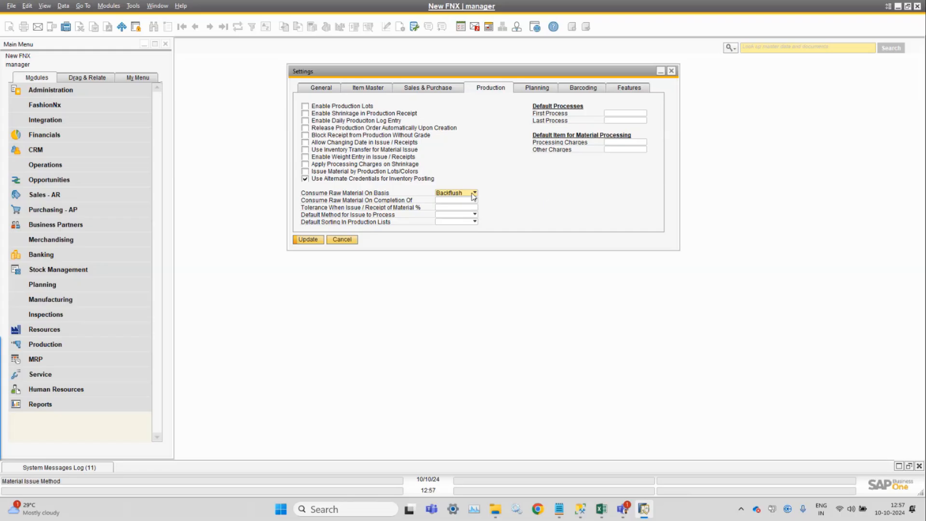
Set Consume Raw Material On Completion Of to Production
{"action": "left_click", "coordinate": [474, 196]}
{"action": "left_click", "coordinate": [530, 186]}
{"action": "left_click", "coordinate": [462, 201]}
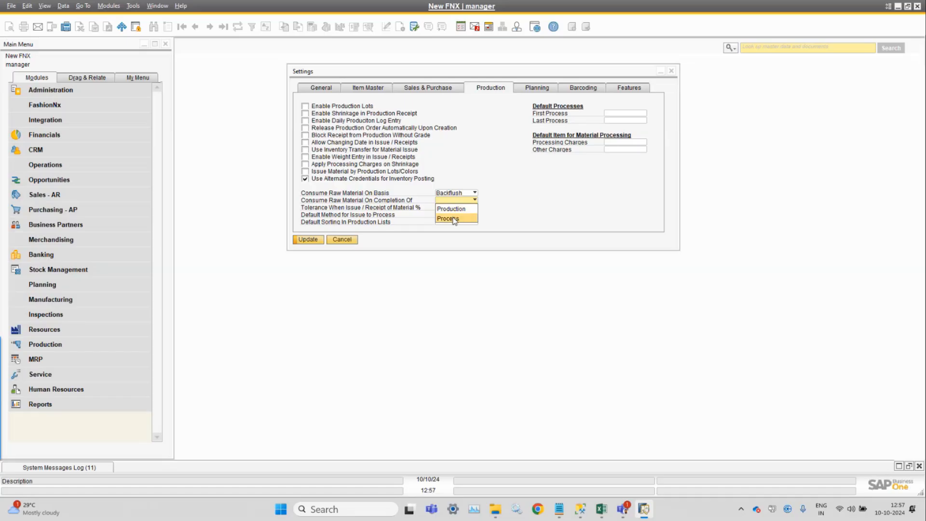
{"action": "left_click", "coordinate": [510, 208]}
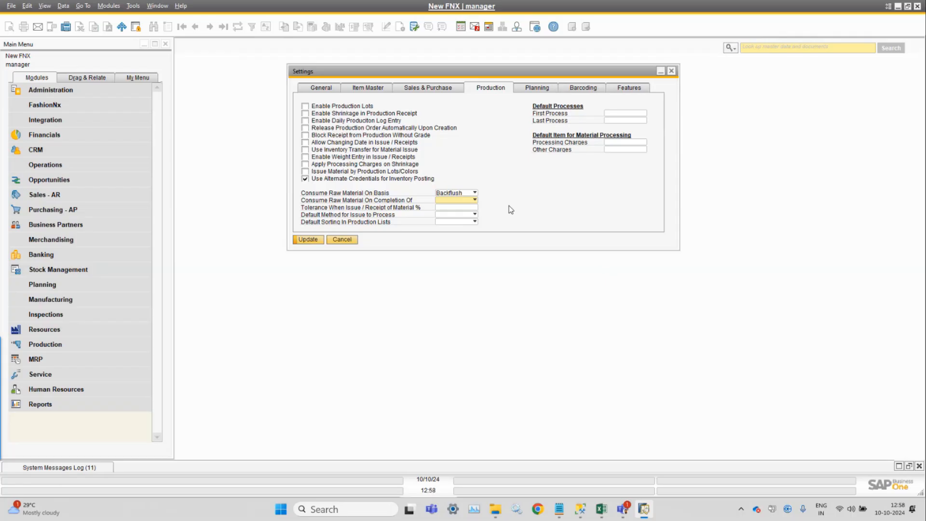
{"action": "left_click", "coordinate": [468, 201]}
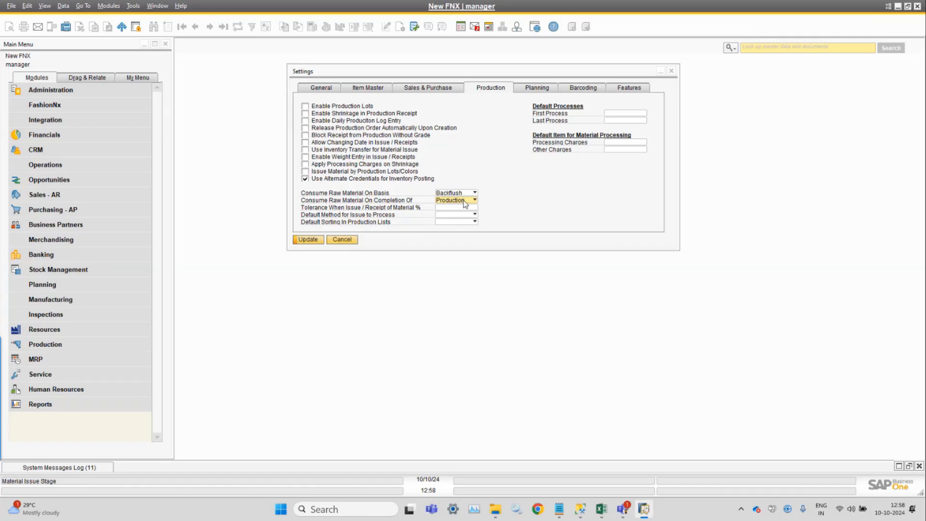
Switch Consume Raw Material On Completion Of to Process and back to Production
{"action": "left_click", "coordinate": [464, 201]}
{"action": "left_click", "coordinate": [461, 221]}
{"action": "left_click", "coordinate": [473, 200]}
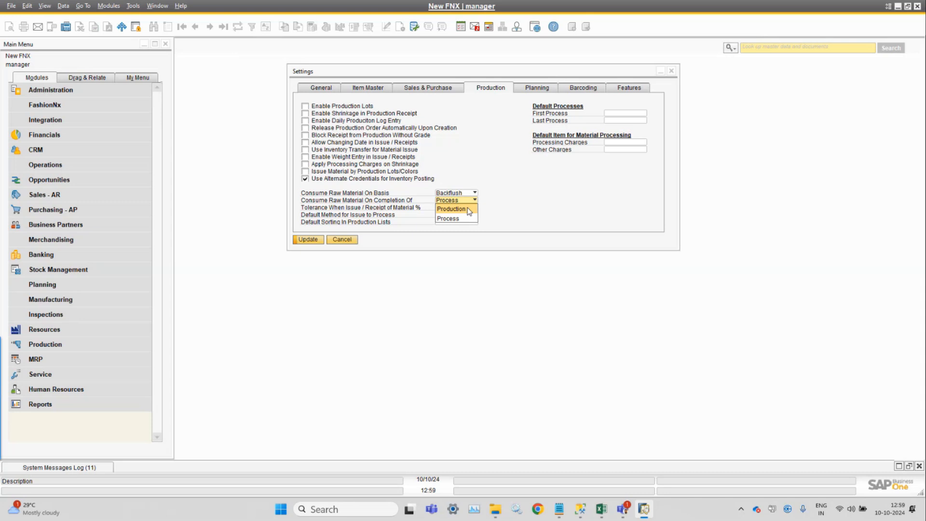
{"action": "left_click", "coordinate": [451, 209]}
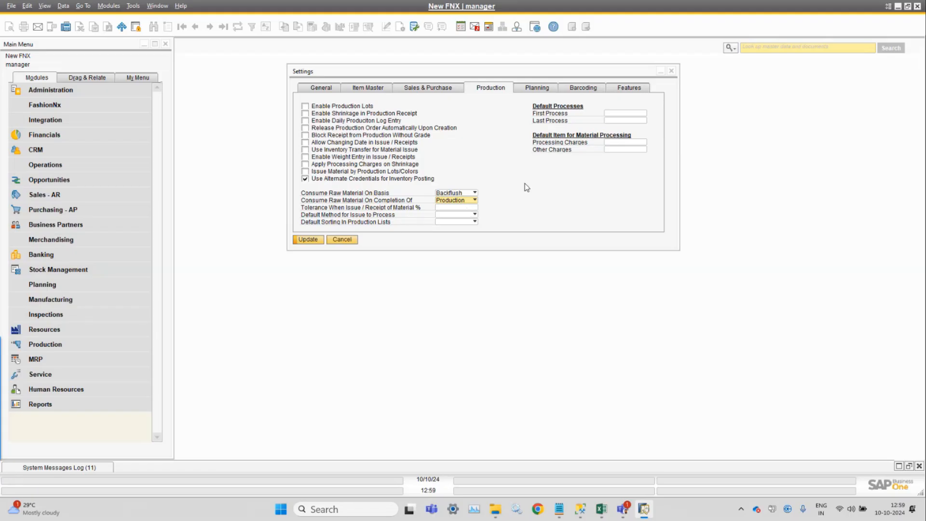
{"action": "left_click", "coordinate": [464, 200]}
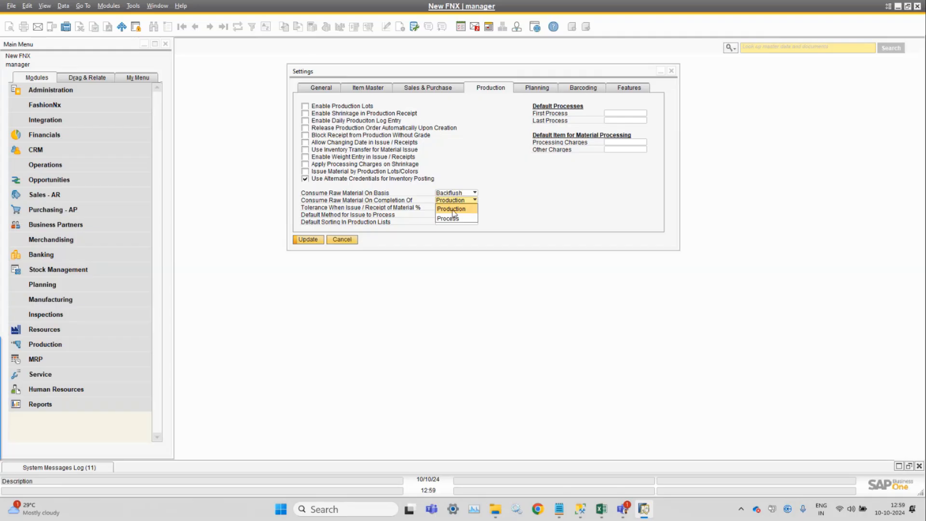
{"action": "left_click", "coordinate": [453, 211]}
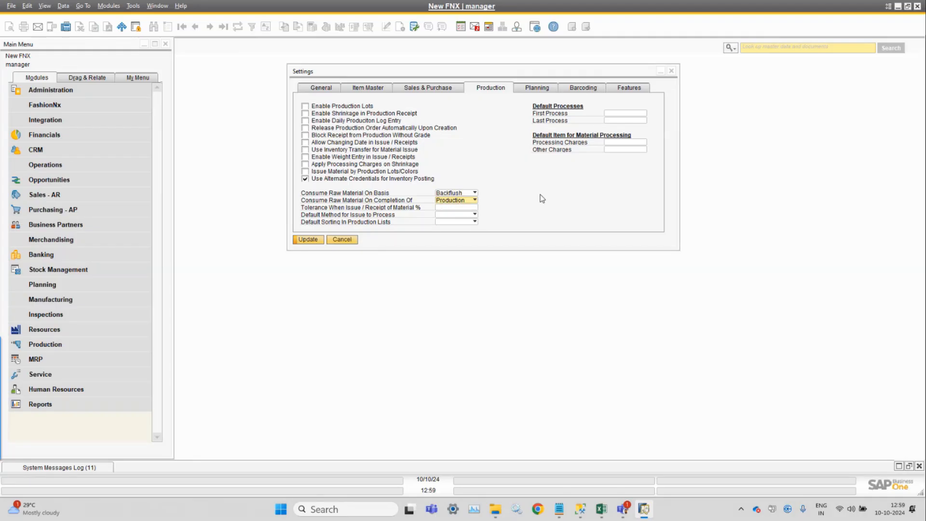
Set the Tolerance When Issue / Receipt of Material % to 10
{"action": "left_click", "coordinate": [467, 207]}
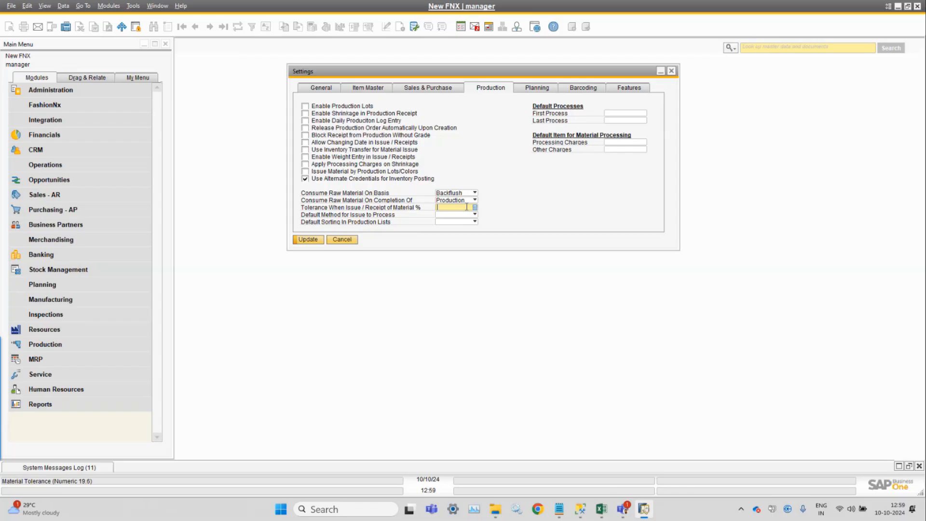
{"action": "type", "text": "10"}
{"action": "key", "text": "Tab"}
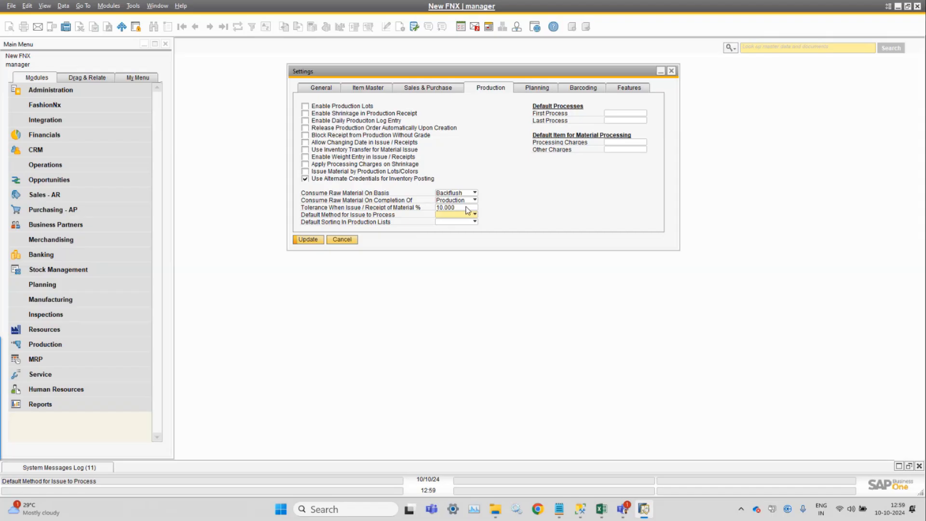
{"action": "left_click", "coordinate": [467, 207]}
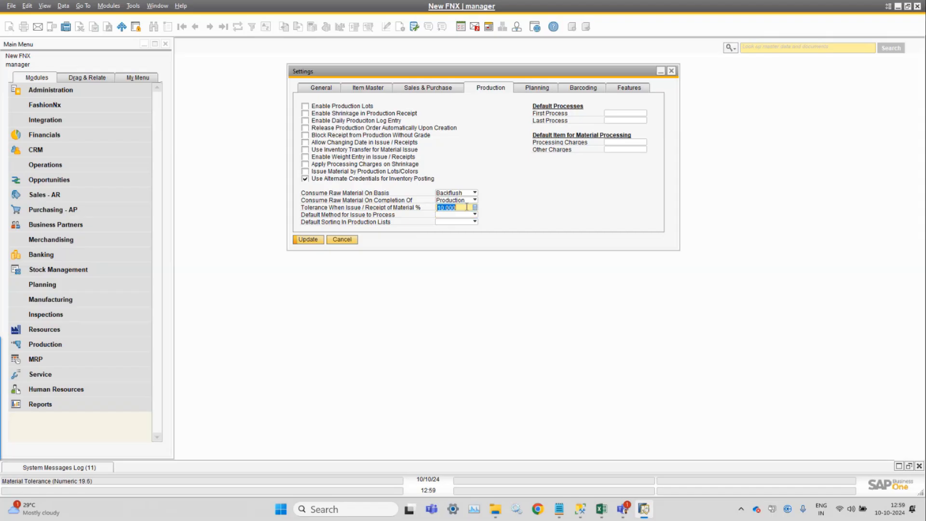
Set Default Method for Issue to Process to Automatic
{"action": "left_click", "coordinate": [461, 216]}
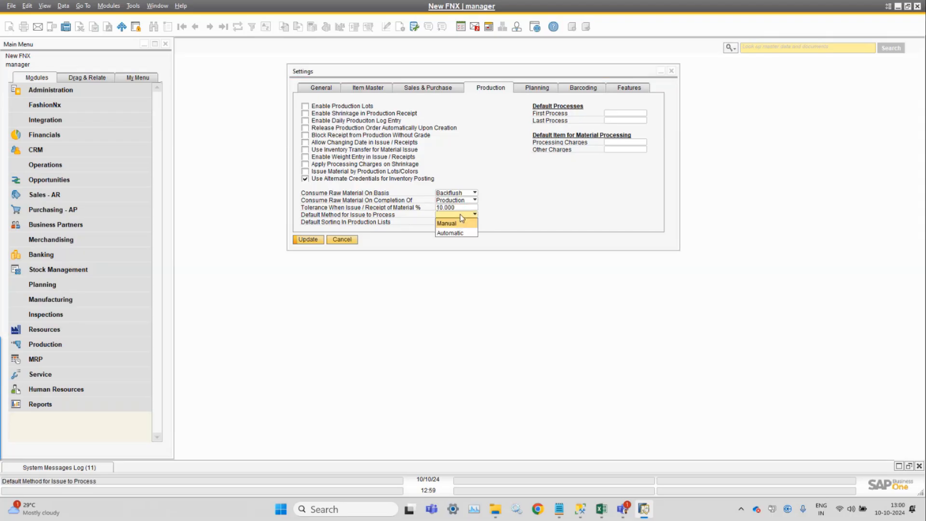
{"action": "left_click", "coordinate": [522, 213]}
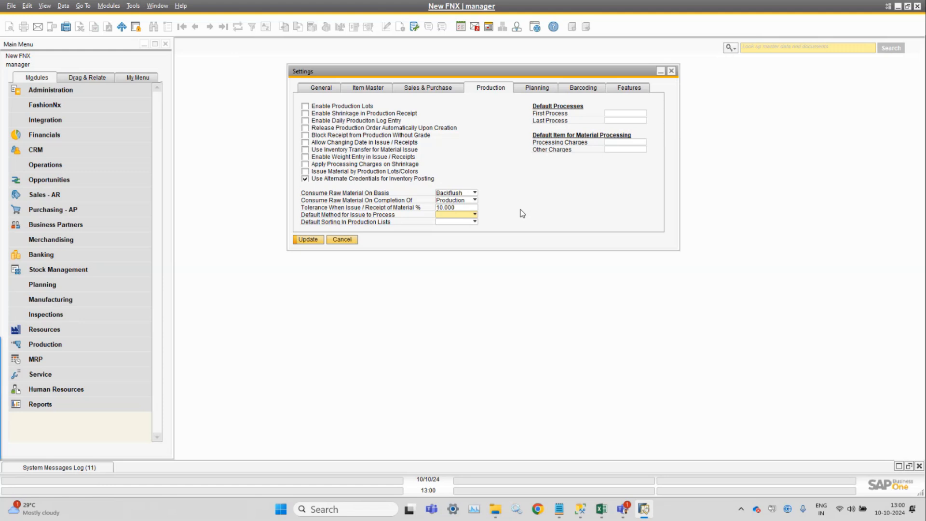
{"action": "left_click", "coordinate": [442, 215]}
{"action": "left_click", "coordinate": [449, 233]}
{"action": "left_click", "coordinate": [474, 217]}
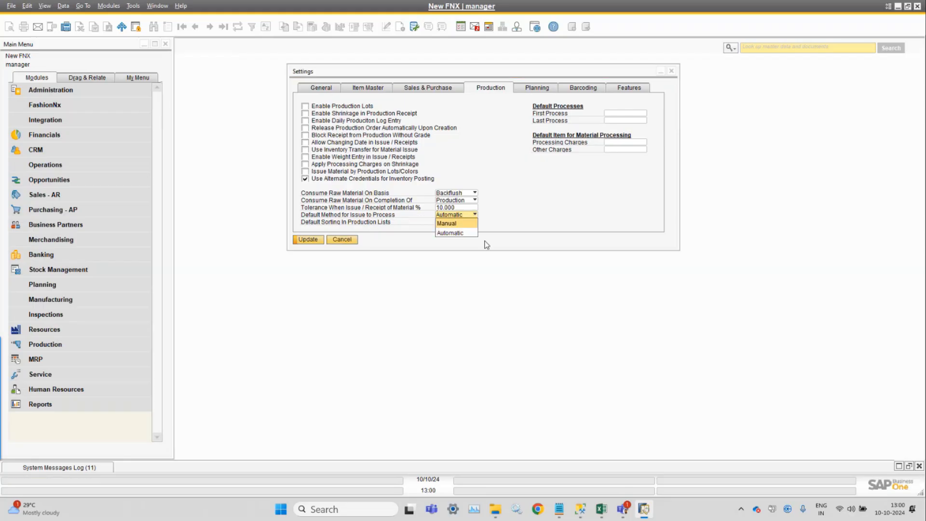
{"action": "left_click", "coordinate": [460, 231]}
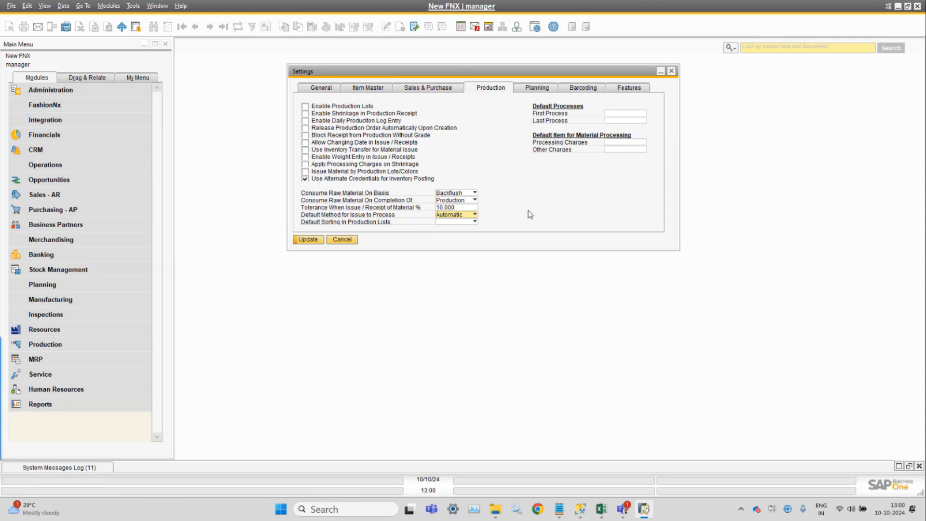
Change Default Method for Issue to Process to Manual
{"action": "left_click", "coordinate": [468, 214]}
{"action": "left_click", "coordinate": [456, 224]}
{"action": "left_click", "coordinate": [460, 215]}
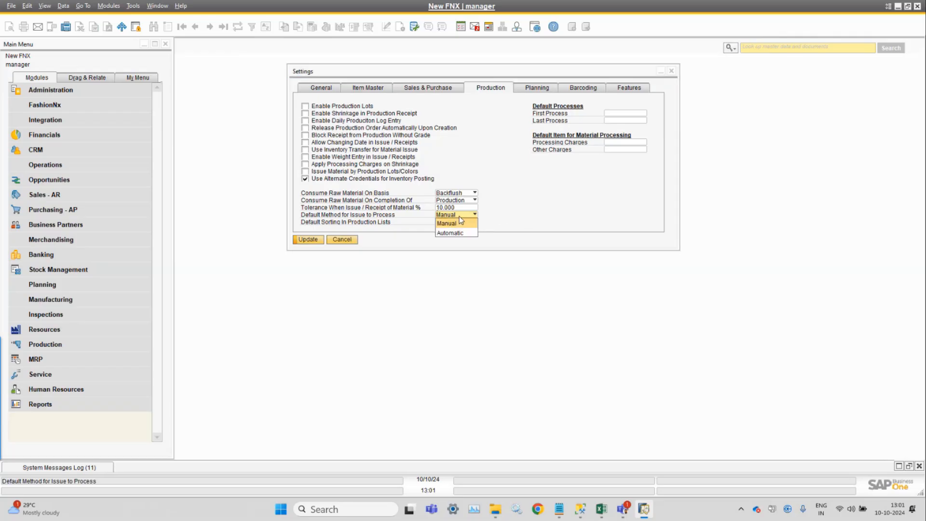
{"action": "left_click", "coordinate": [578, 212]}
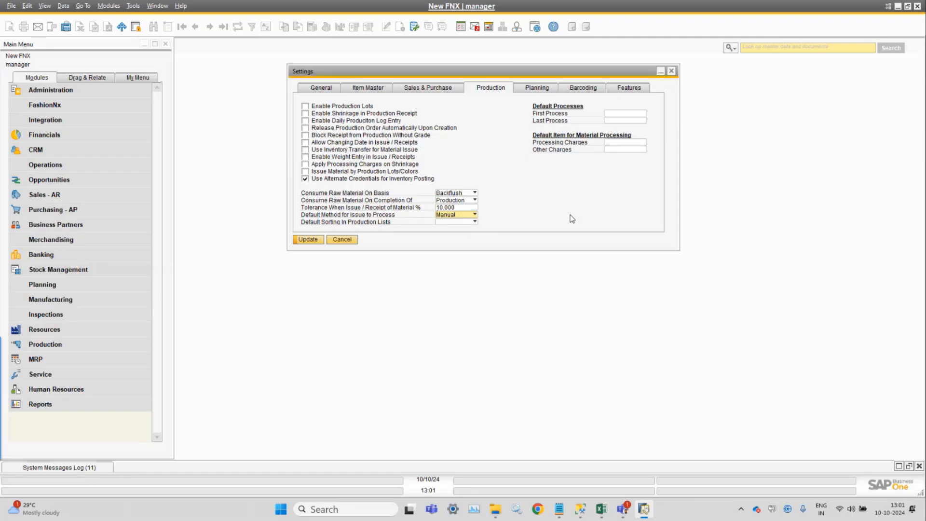
Review the choices for Default Sorting In Production Lists without selecting one
{"action": "left_click", "coordinate": [472, 227]}
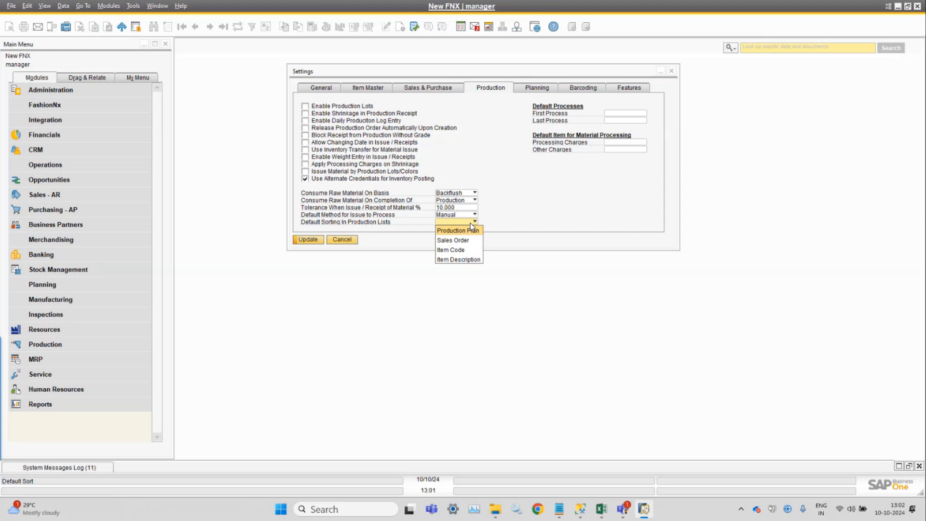
{"action": "right_click", "coordinate": [522, 217]}
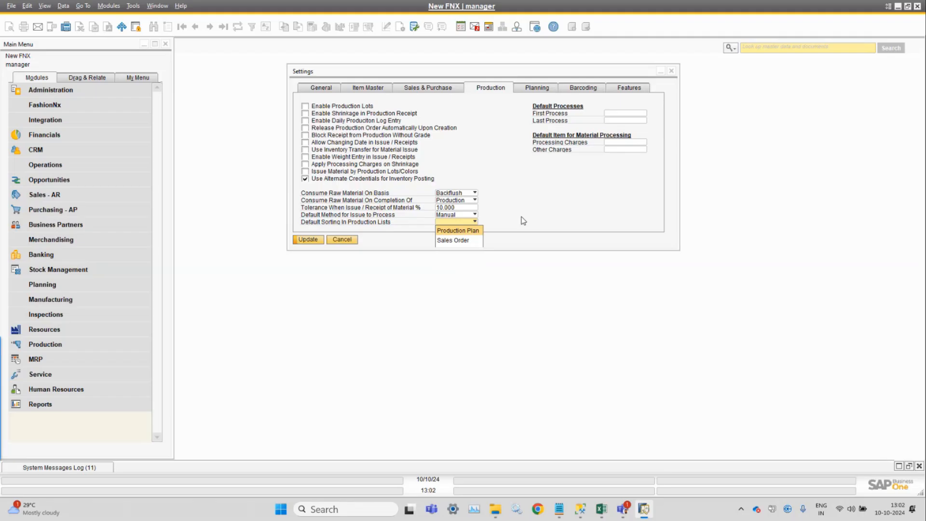
{"action": "left_click", "coordinate": [511, 185]}
{"action": "left_click", "coordinate": [471, 224]}
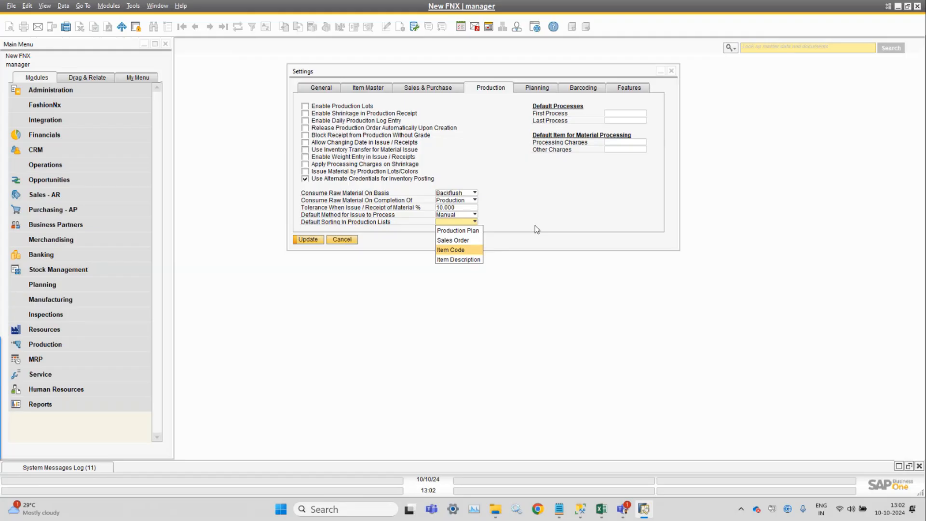
{"action": "left_click", "coordinate": [539, 208]}
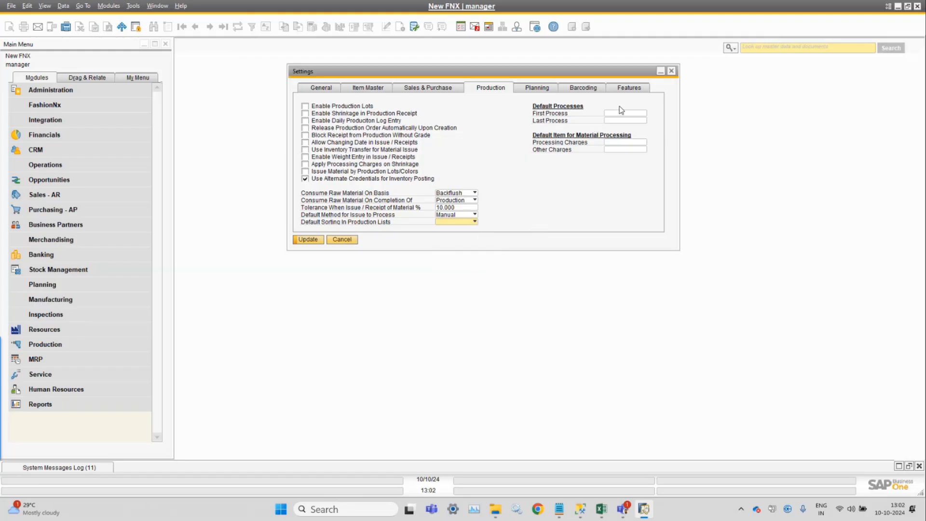
Inspect the First Process and Last Process default process fields
{"action": "left_click", "coordinate": [624, 114]}
{"action": "key", "text": "shift+Tab"}
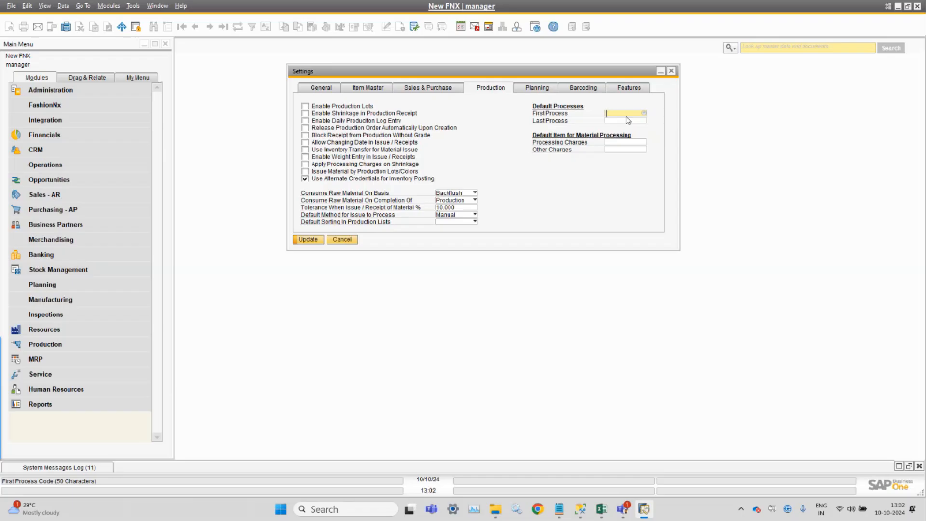
{"action": "left_click", "coordinate": [628, 120]}
{"action": "left_click", "coordinate": [626, 114]}
{"action": "left_click", "coordinate": [622, 121]}
Open the item list for the Processing Charges default item and close it without choosing
{"action": "left_click", "coordinate": [626, 143]}
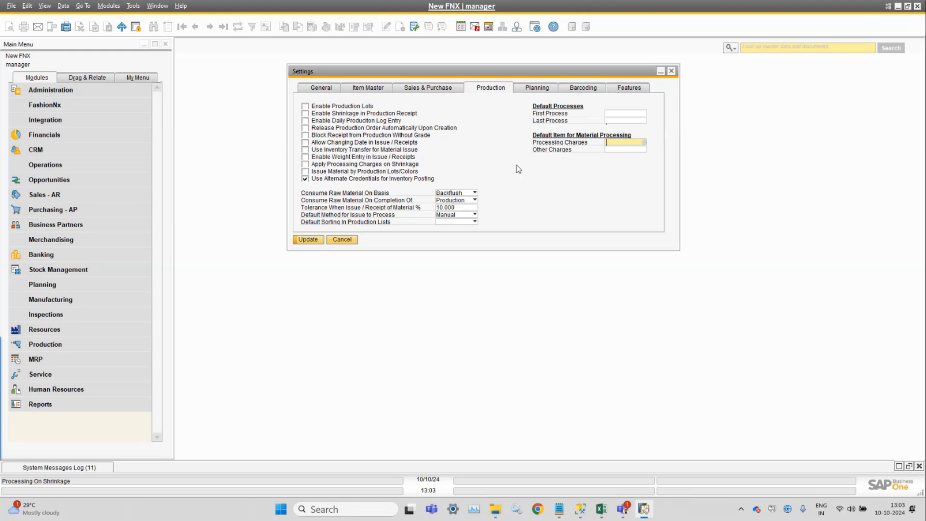
{"action": "left_click", "coordinate": [623, 143]}
{"action": "left_click", "coordinate": [623, 142]}
{"action": "left_click", "coordinate": [620, 150]}
{"action": "left_click", "coordinate": [620, 144]}
{"action": "left_click", "coordinate": [646, 143]}
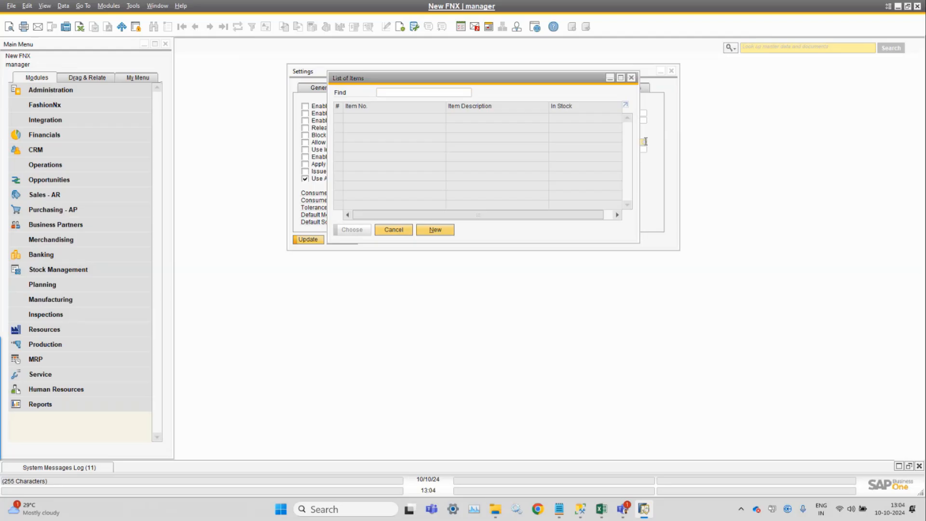
{"action": "key", "text": "Escape"}
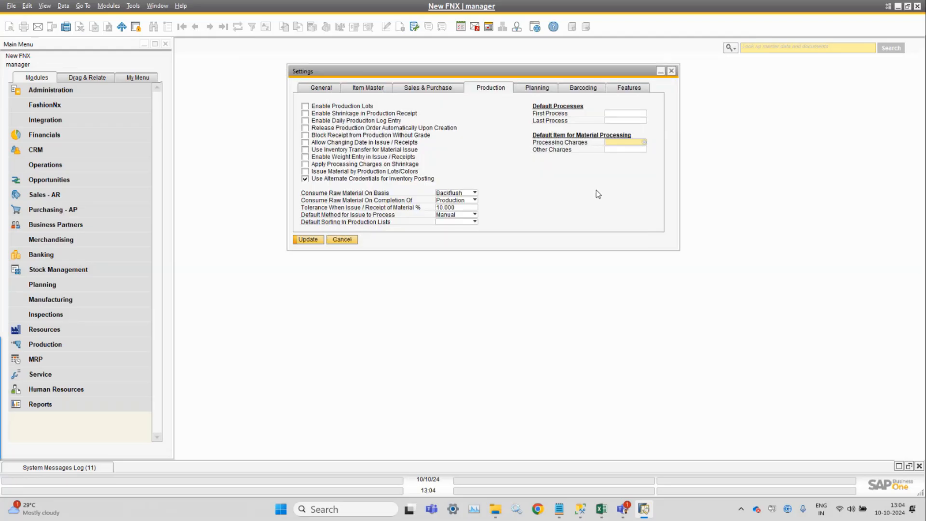
View the Planning and General tabs of the settings
{"action": "left_click", "coordinate": [549, 93]}
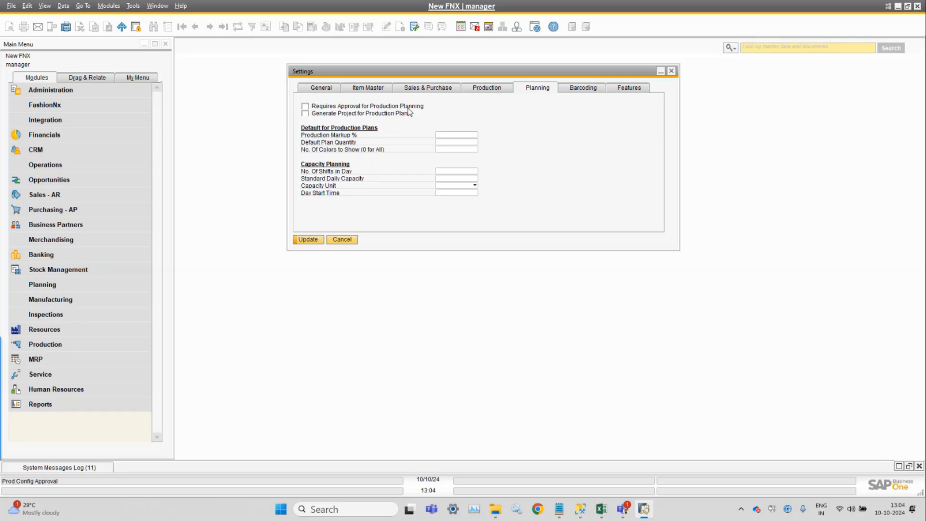
{"action": "left_click", "coordinate": [325, 90]}
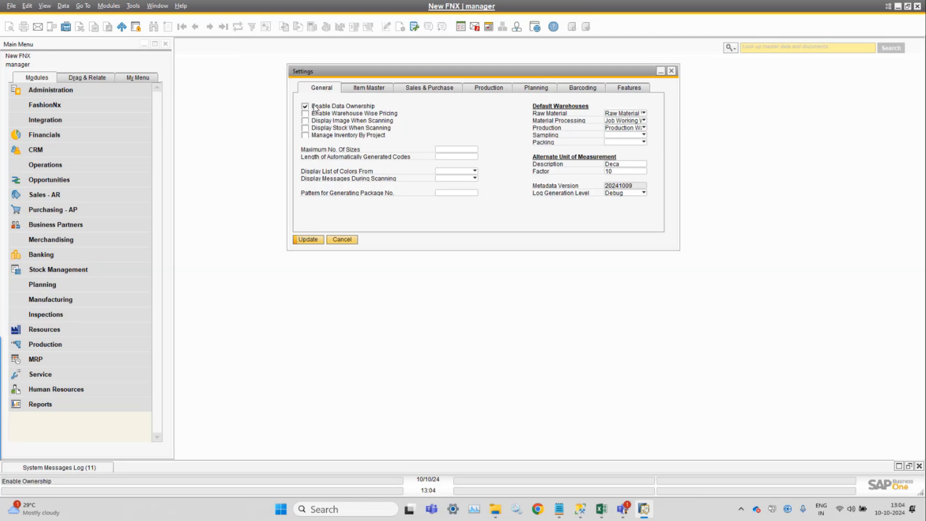
View the Planning tab's approval and project generation options, switching briefly to the General tab and back
{"action": "left_click", "coordinate": [535, 91]}
{"action": "left_click", "coordinate": [360, 107]}
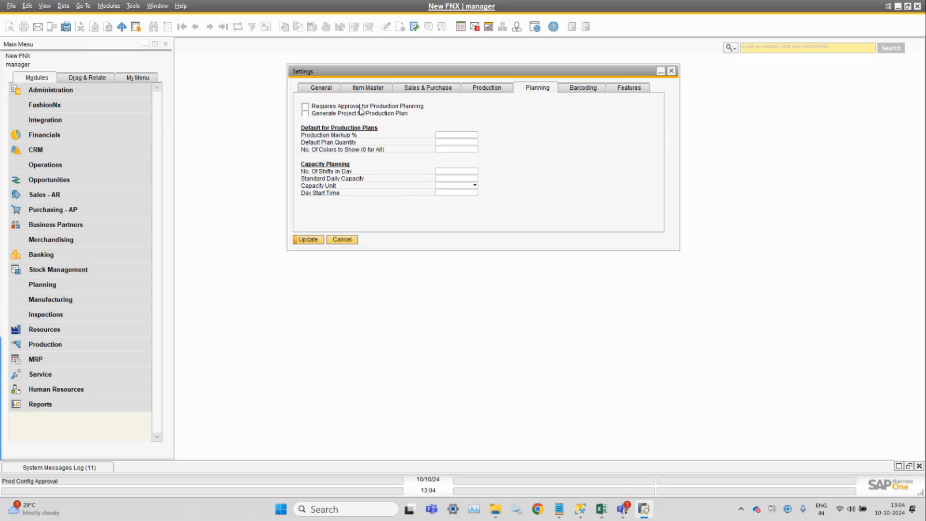
{"action": "left_click", "coordinate": [326, 90]}
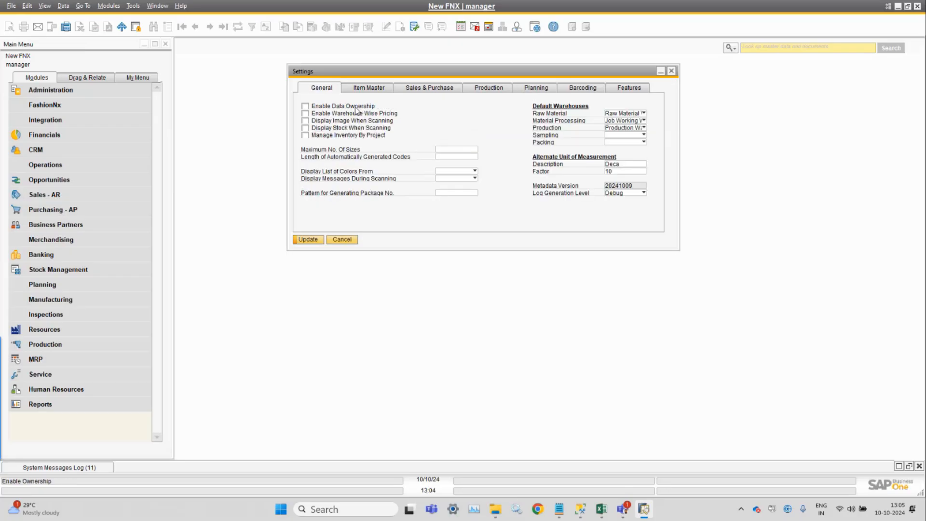
{"action": "left_click", "coordinate": [548, 89]}
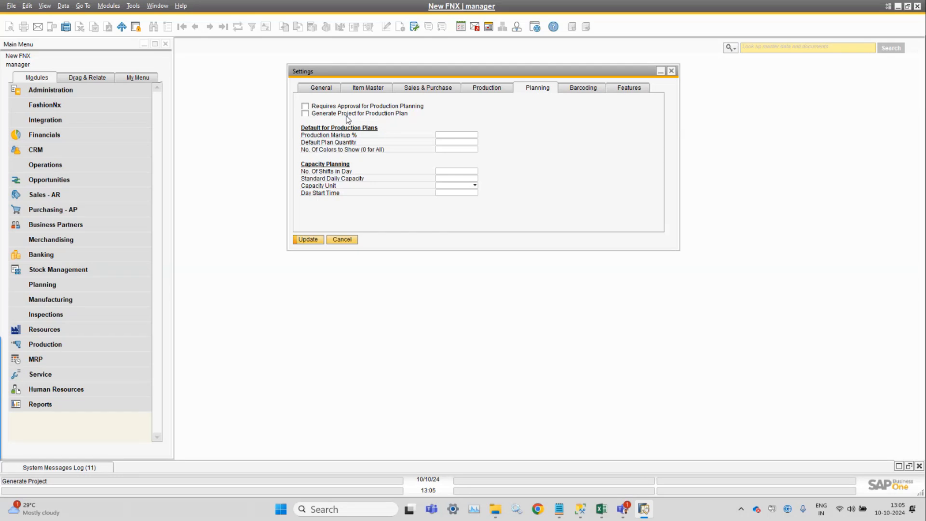
Browse the Modules menu through Administration setup to the Financials Projects entry without opening it
{"action": "left_click", "coordinate": [109, 6]}
{"action": "mouse_move", "coordinate": [133, 6]}
{"action": "key", "text": "Left"}
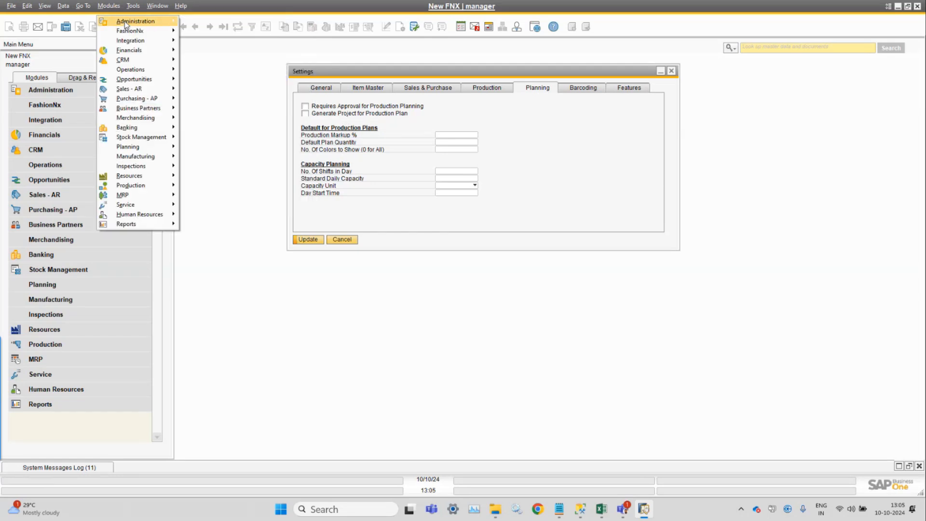
{"action": "mouse_move", "coordinate": [227, 60]}
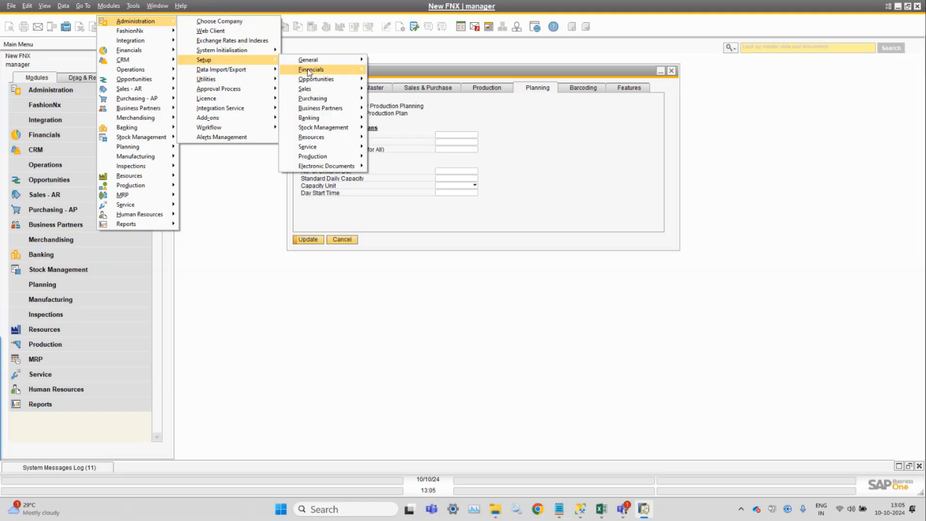
{"action": "mouse_move", "coordinate": [311, 70]}
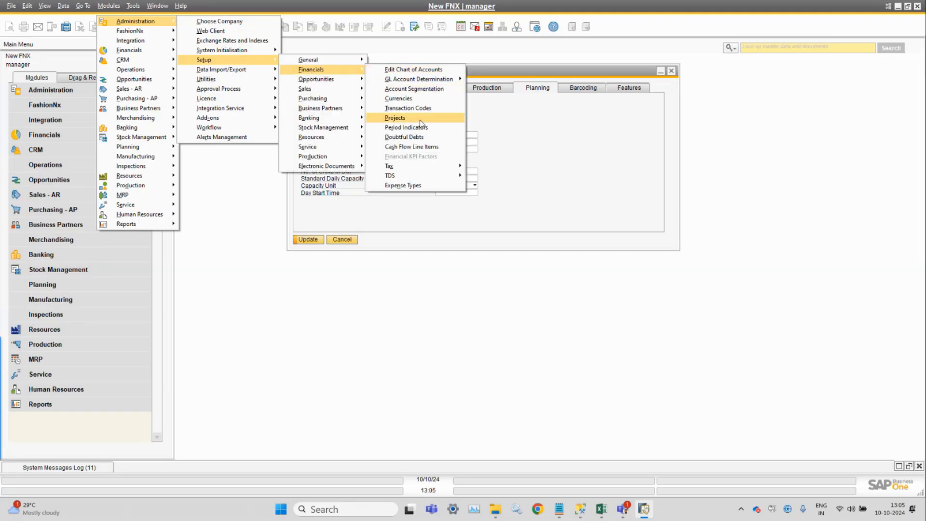
{"action": "left_click", "coordinate": [572, 123]}
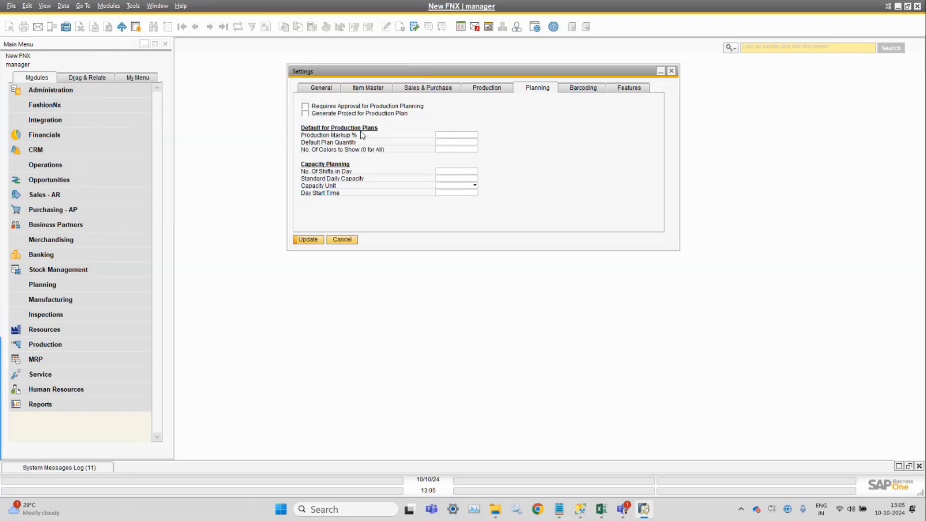
Set the Production Markup % default for production plans to 10
{"action": "left_click", "coordinate": [449, 136]}
{"action": "type", "text": "10"}
{"action": "key", "text": "Tab"}
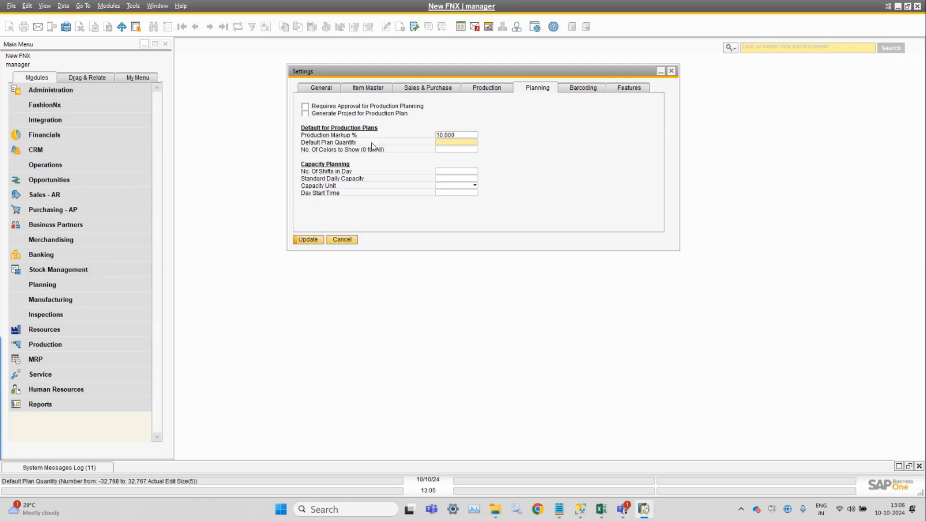
Inspect the Default Plan Quantity and No. Of Colors to Show fields, comparing with Maximum No. Of Sizes on the General tab
{"action": "left_click", "coordinate": [460, 136]}
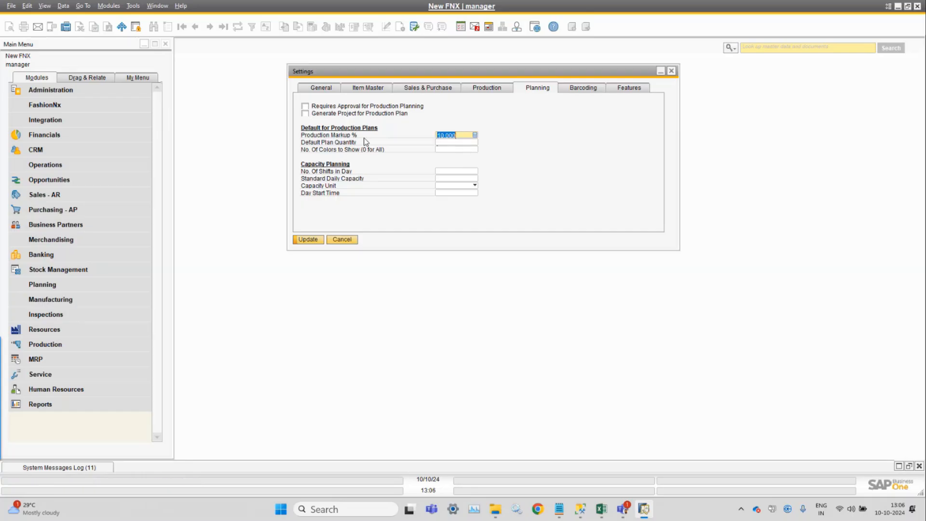
{"action": "left_click", "coordinate": [465, 142]}
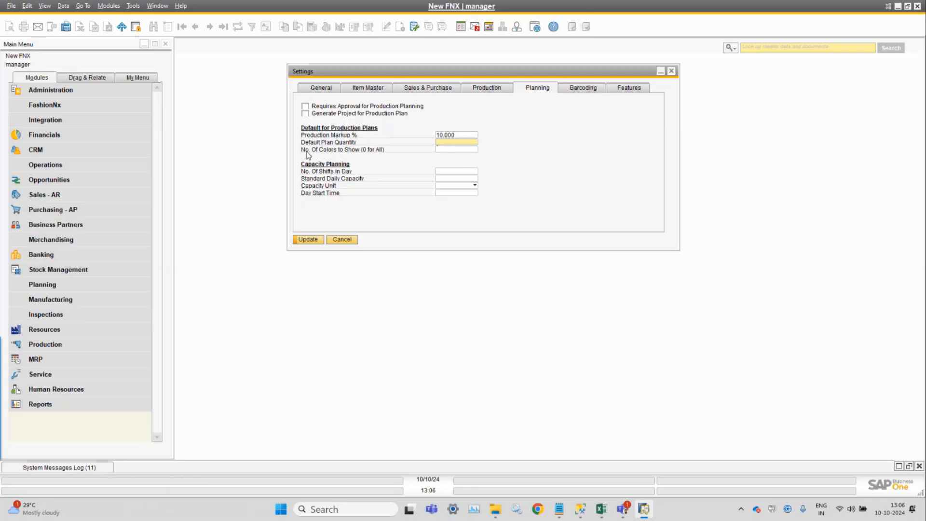
{"action": "left_click", "coordinate": [464, 151]}
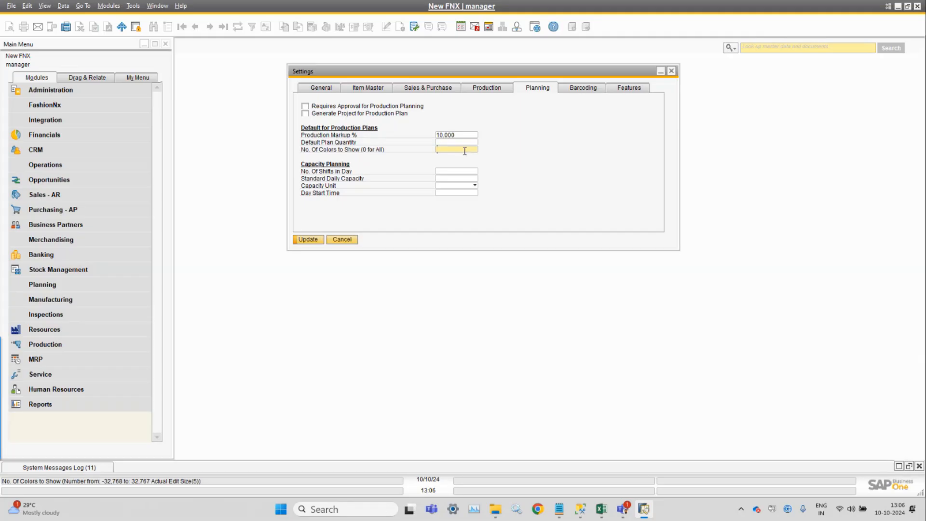
{"action": "left_click", "coordinate": [333, 90]}
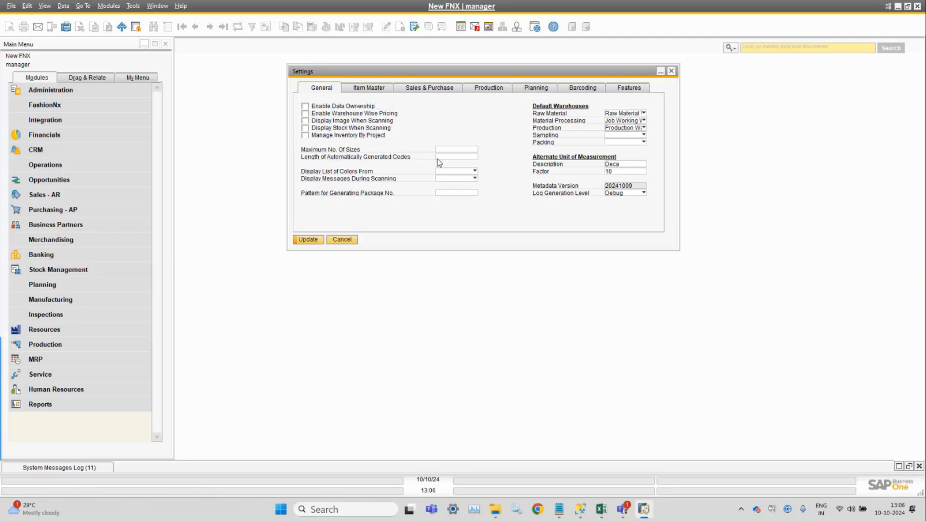
{"action": "left_click", "coordinate": [457, 149]}
{"action": "left_click", "coordinate": [536, 89]}
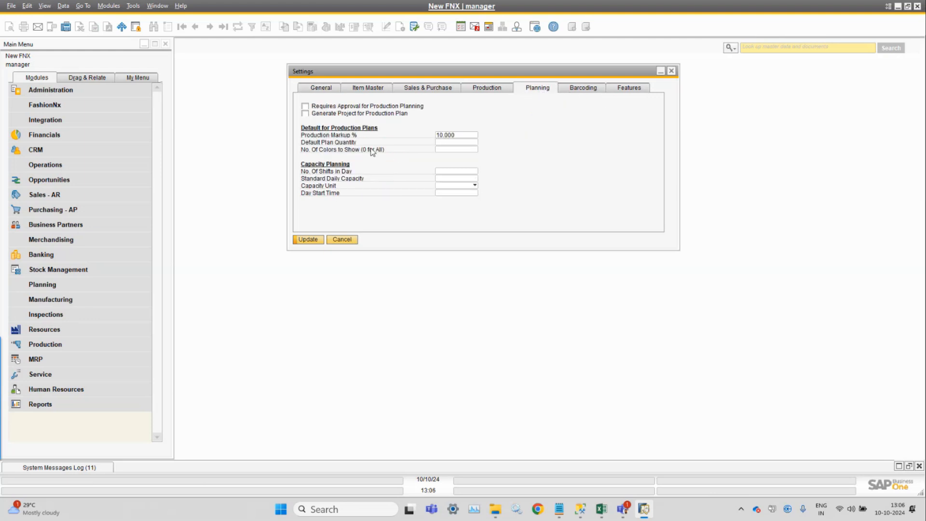
{"action": "left_click", "coordinate": [452, 149]}
Inspect the Capacity Planning fields and the Capacity Unit choices without selecting one
{"action": "left_click", "coordinate": [450, 171]}
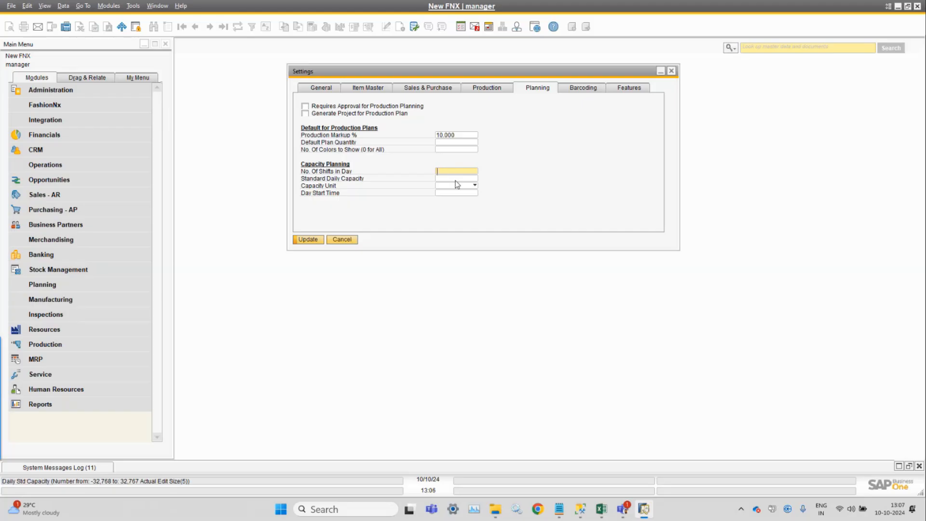
{"action": "left_click", "coordinate": [453, 178]}
{"action": "left_click", "coordinate": [458, 187]}
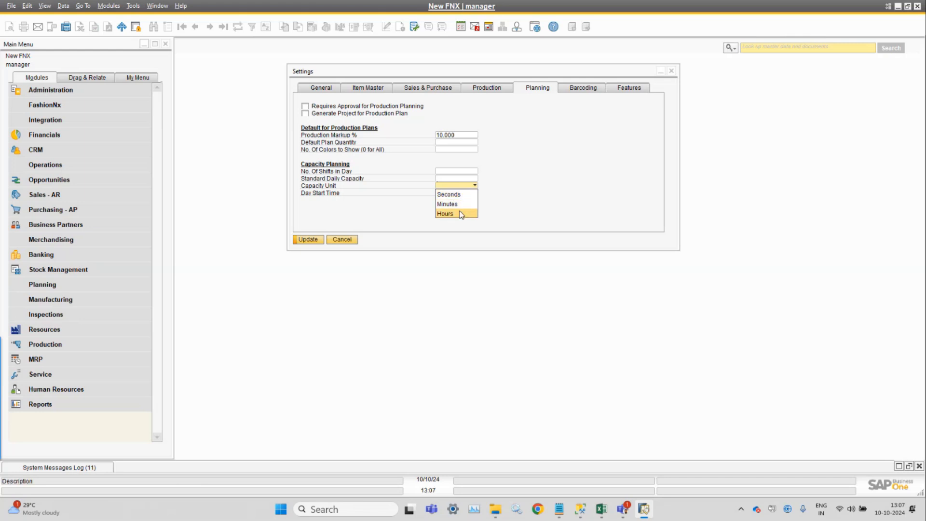
{"action": "left_click", "coordinate": [533, 195]}
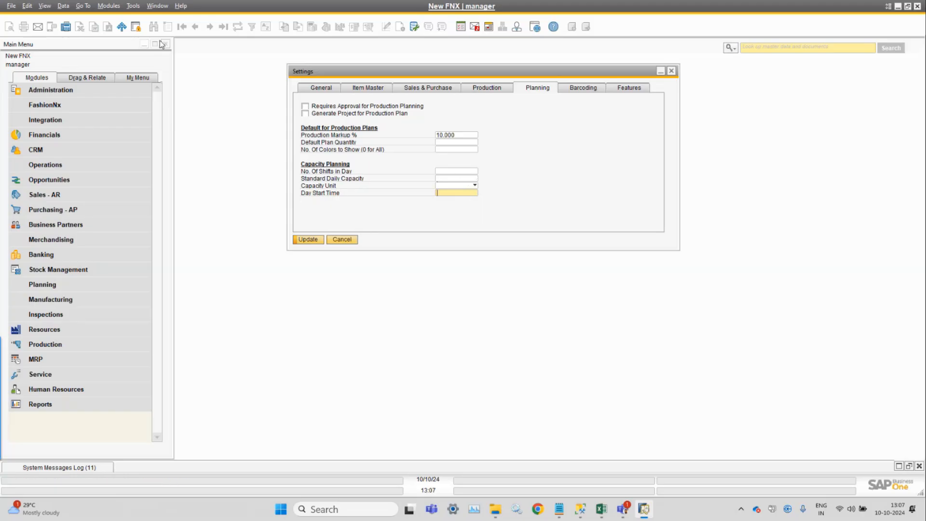
Browse the Planning module's Machine Planning menu without opening an entry
{"action": "left_click", "coordinate": [117, 6]}
{"action": "mouse_move", "coordinate": [128, 147]}
{"action": "mouse_move", "coordinate": [238, 177]}
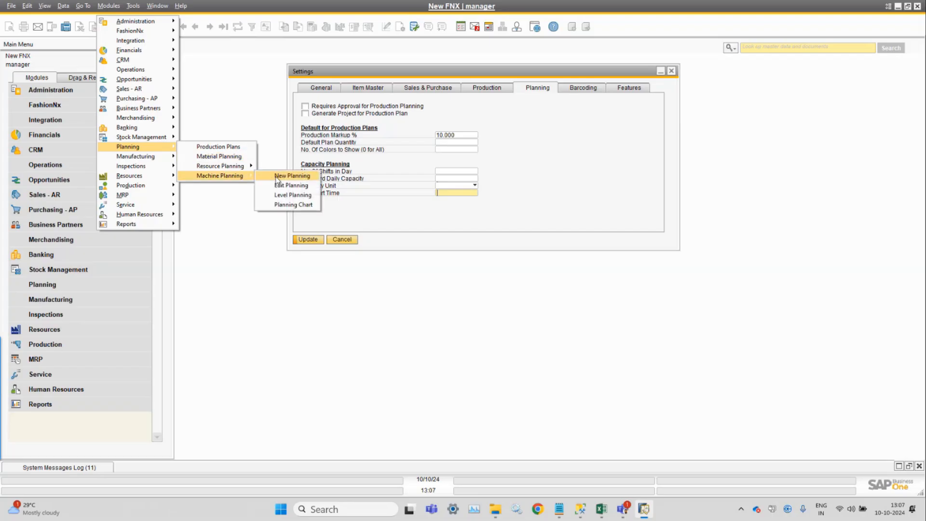
{"action": "left_click", "coordinate": [615, 174]}
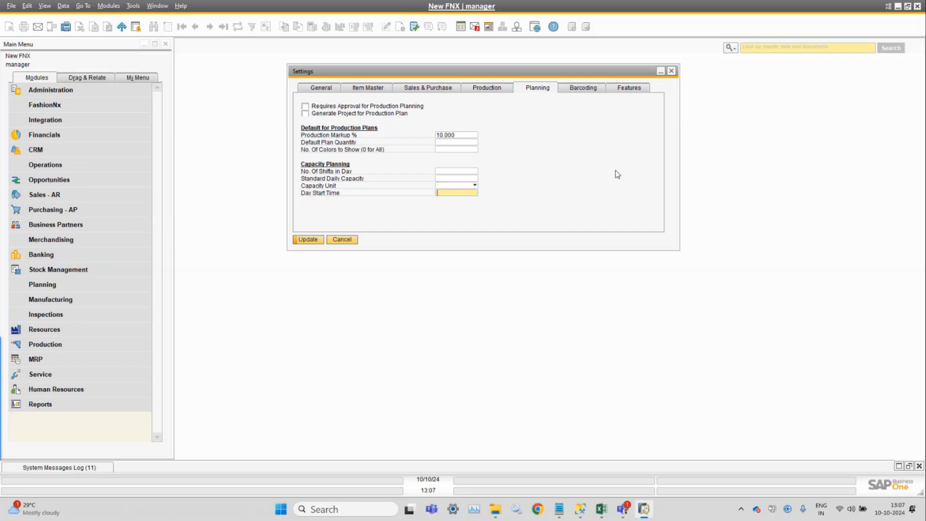
Set the barcode label Printing Type to Graphics on the Barcoding tab
{"action": "left_click", "coordinate": [584, 90]}
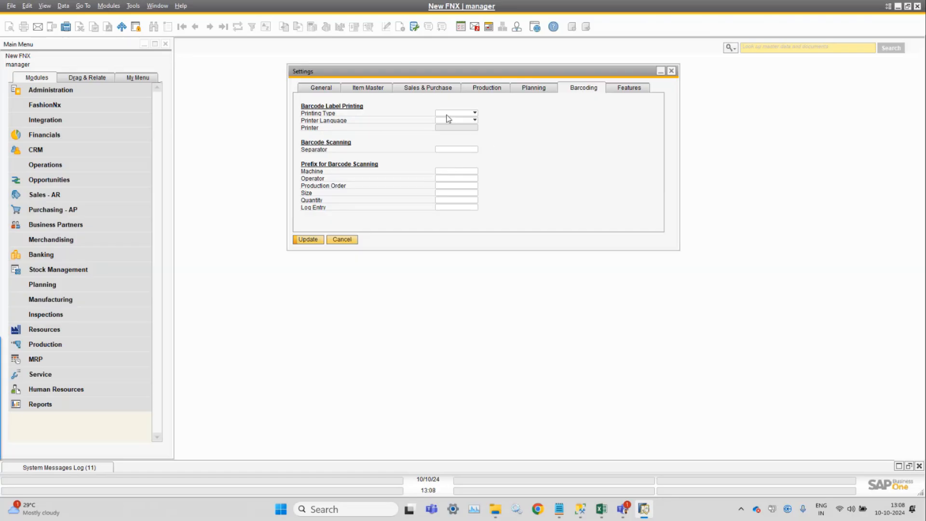
{"action": "left_click", "coordinate": [466, 114]}
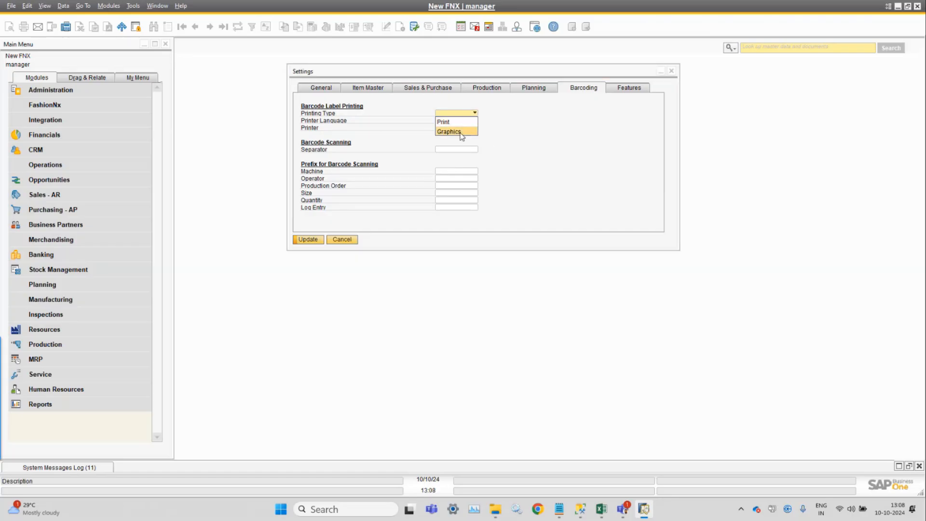
{"action": "left_click", "coordinate": [459, 131]}
Review the Printer Language options without choosing one
{"action": "left_click", "coordinate": [467, 121]}
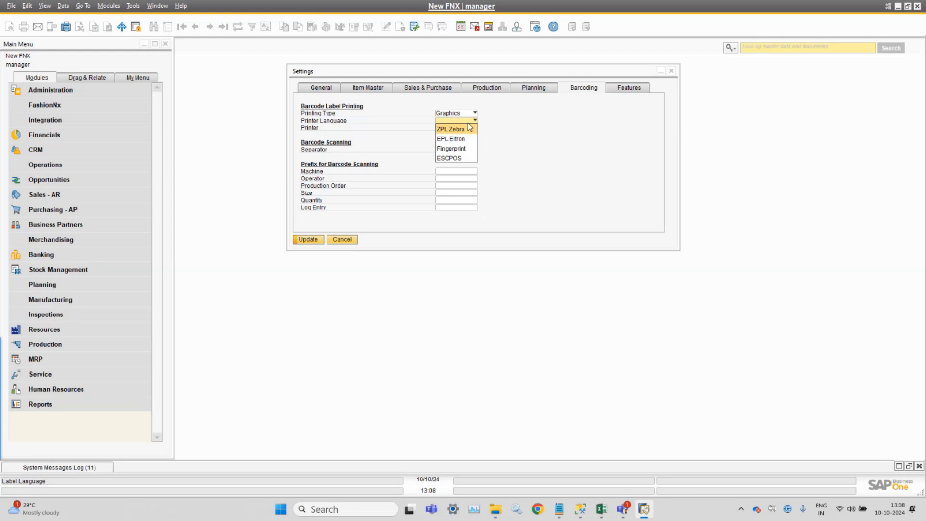
{"action": "left_click", "coordinate": [577, 183]}
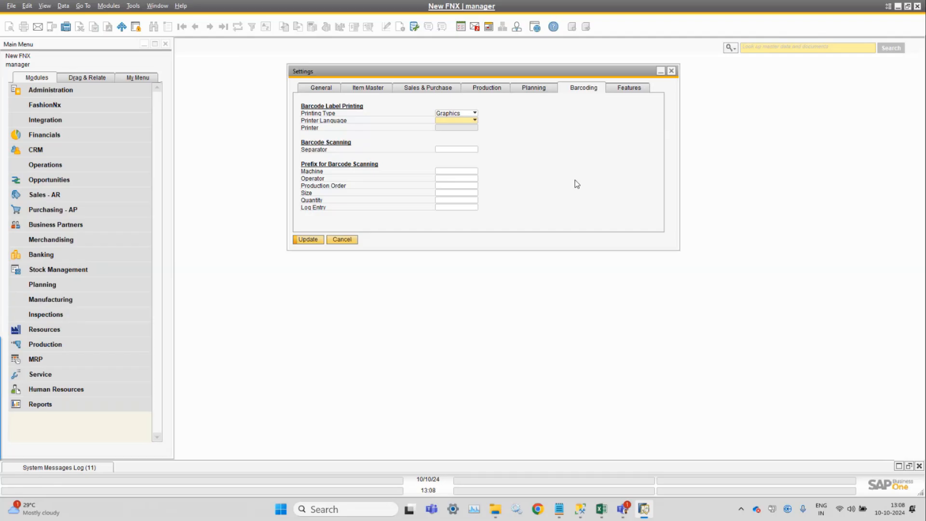
{"action": "left_click", "coordinate": [459, 120]}
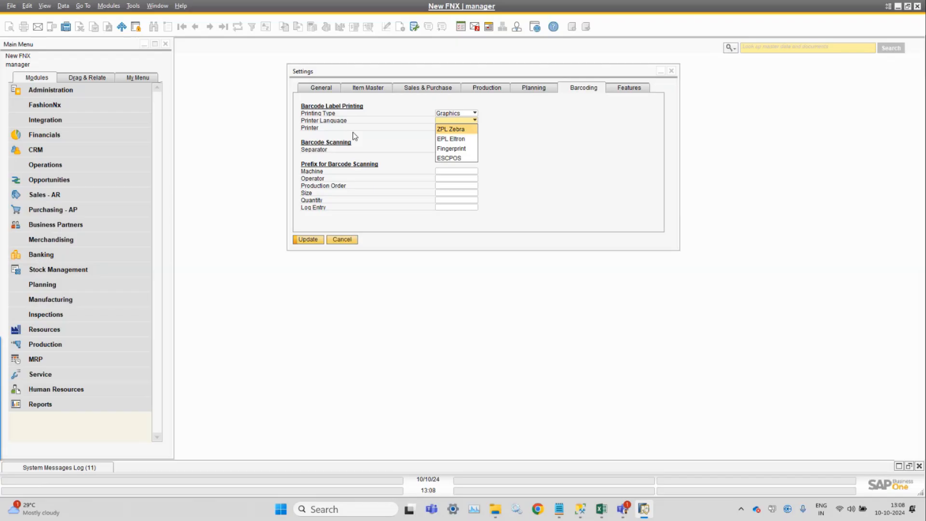
{"action": "left_click", "coordinate": [555, 115]}
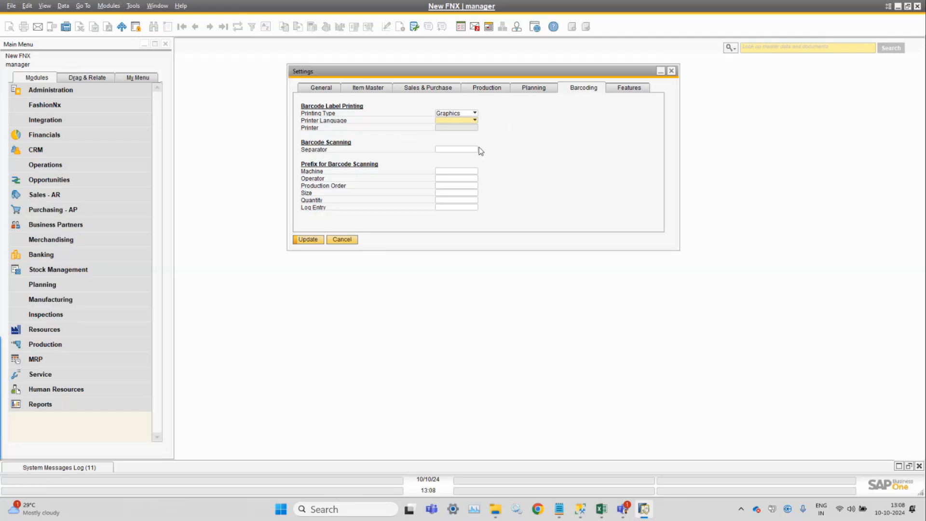
Set the barcode scanning Separator to "-"
{"action": "left_click", "coordinate": [464, 148]}
{"action": "type", "text": "-"}
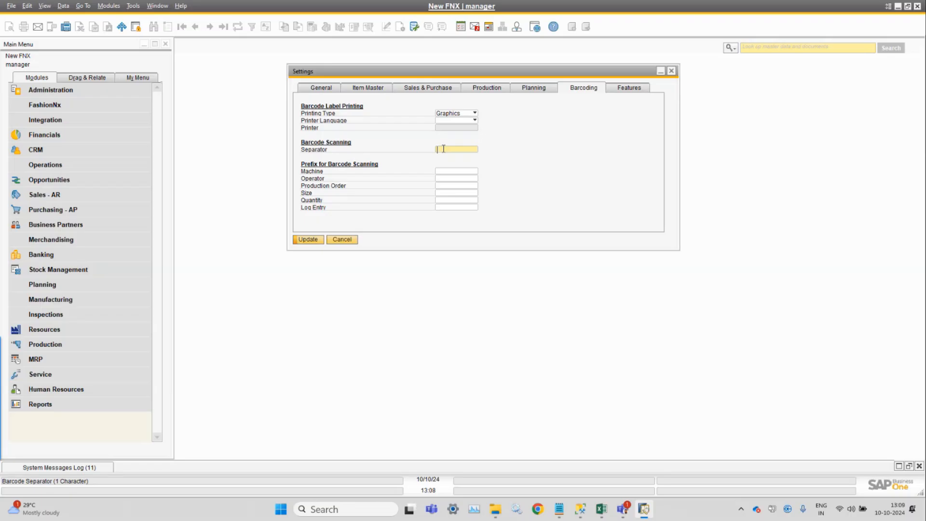
{"action": "type", "text": "-"}
Inspect the Machine, Operator and Production Order prefix fields for barcode scanning
{"action": "left_click", "coordinate": [446, 172]}
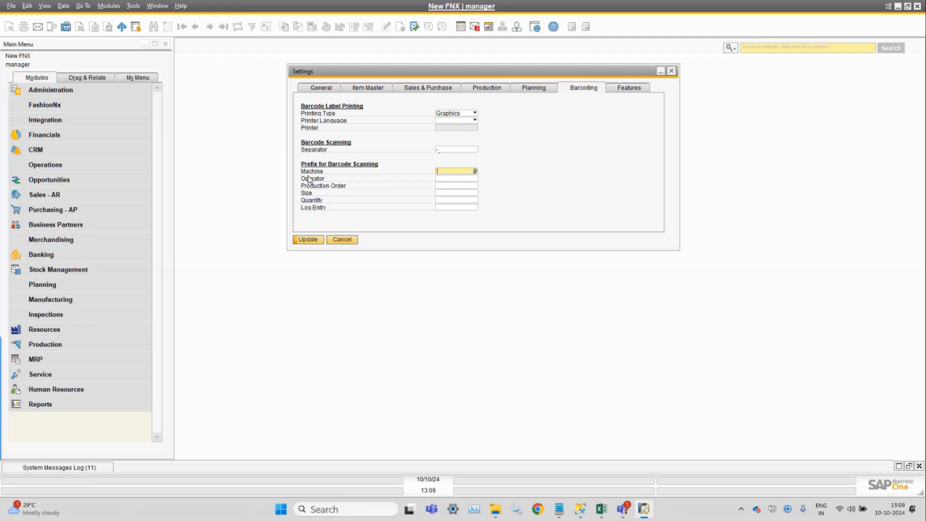
{"action": "left_click", "coordinate": [462, 170]}
{"action": "left_click", "coordinate": [463, 177]}
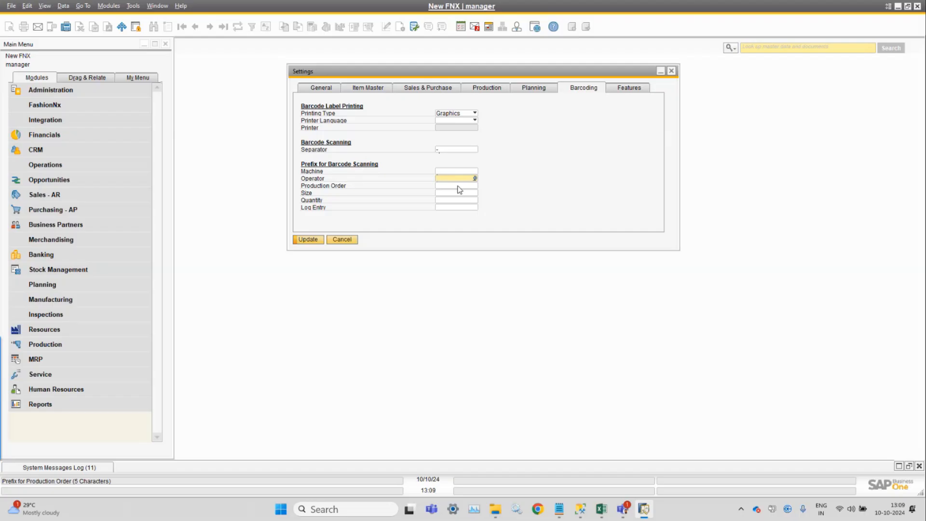
{"action": "left_click", "coordinate": [459, 186]}
{"action": "left_click", "coordinate": [456, 172]}
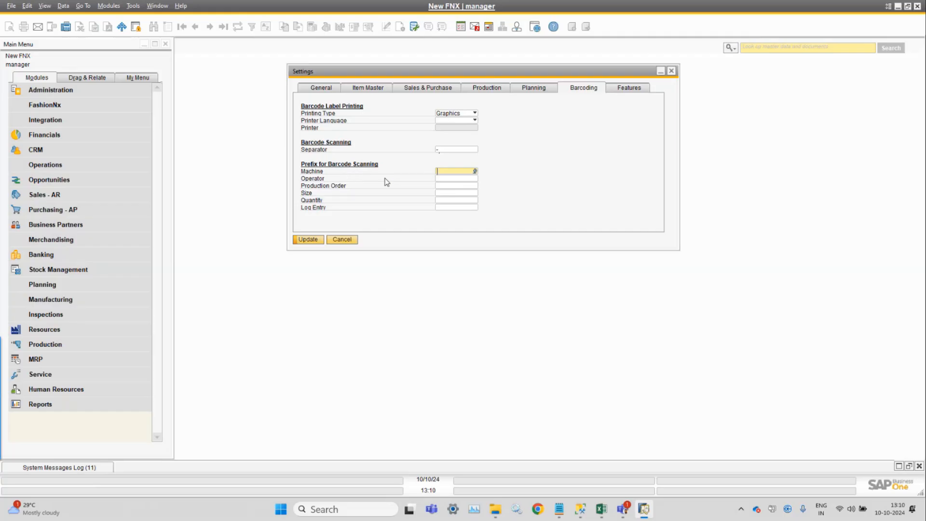
Open the Features tab and examine the general feature options
{"action": "left_click", "coordinate": [642, 90]}
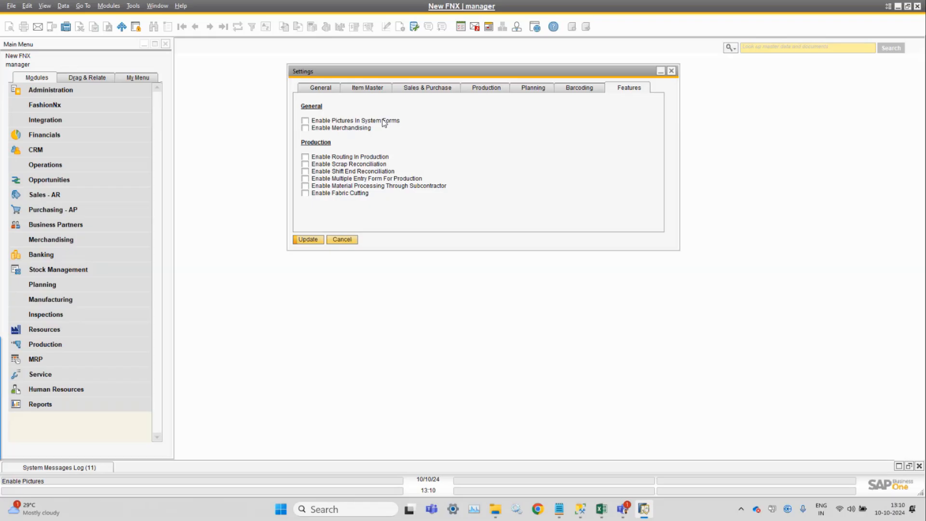
{"action": "right_click", "coordinate": [384, 122]}
{"action": "left_click", "coordinate": [496, 123]}
{"action": "left_click", "coordinate": [345, 128]}
Try toggling the Routing, Fabric Cutting, Shift End and Scrap Reconciliation features, then cancel the Settings dialog
{"action": "left_click", "coordinate": [305, 156]}
{"action": "left_click", "coordinate": [305, 193]}
{"action": "left_click", "coordinate": [305, 171]}
{"action": "left_click", "coordinate": [304, 164]}
{"action": "left_click", "coordinate": [305, 157]}
{"action": "left_click", "coordinate": [318, 94]}
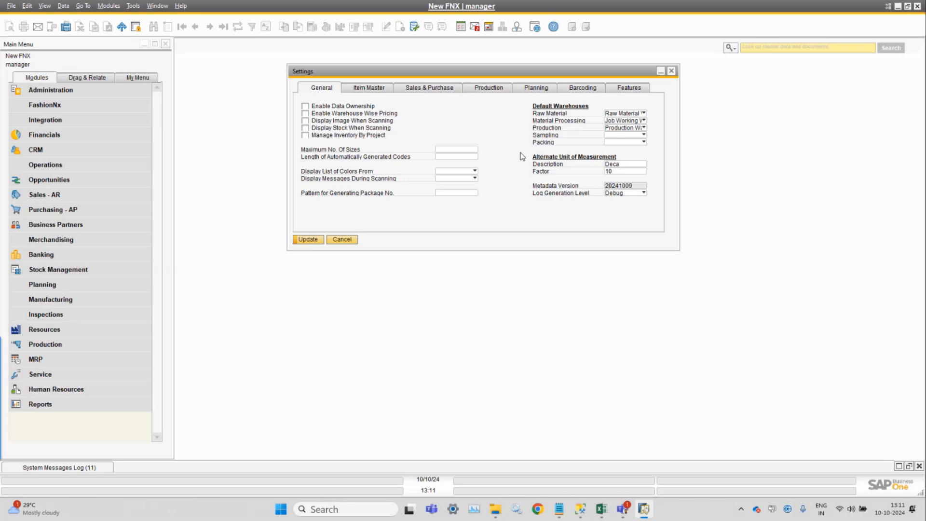
{"action": "left_click", "coordinate": [352, 242]}
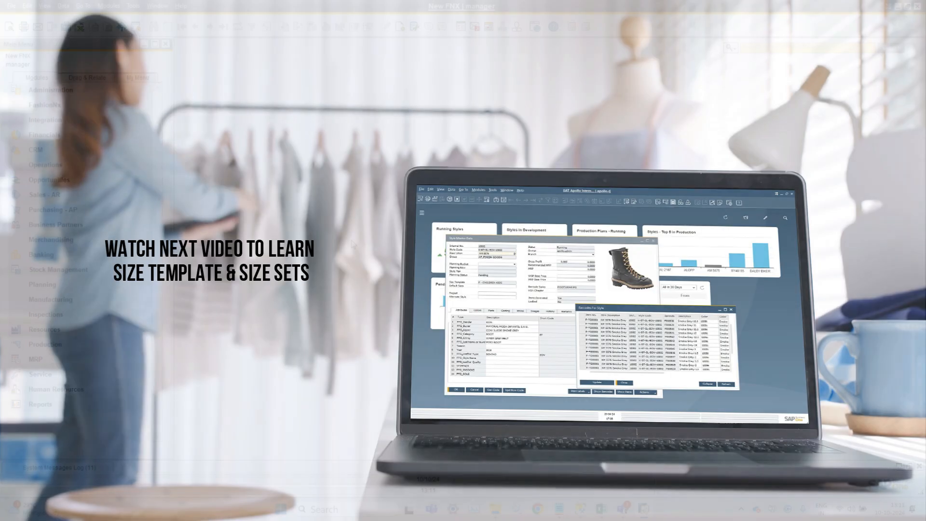